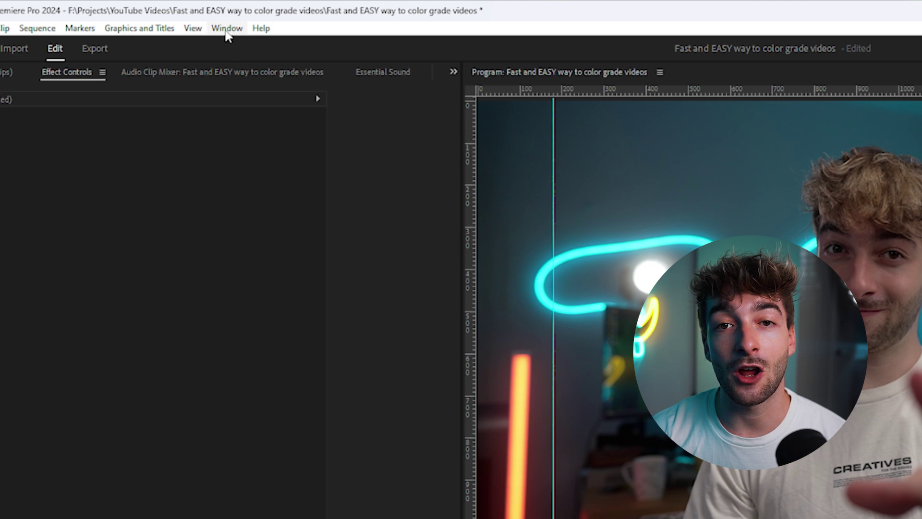
- Open the Magic Bullet Colorista V panel from Window > Extensions
left_click(158, 18)
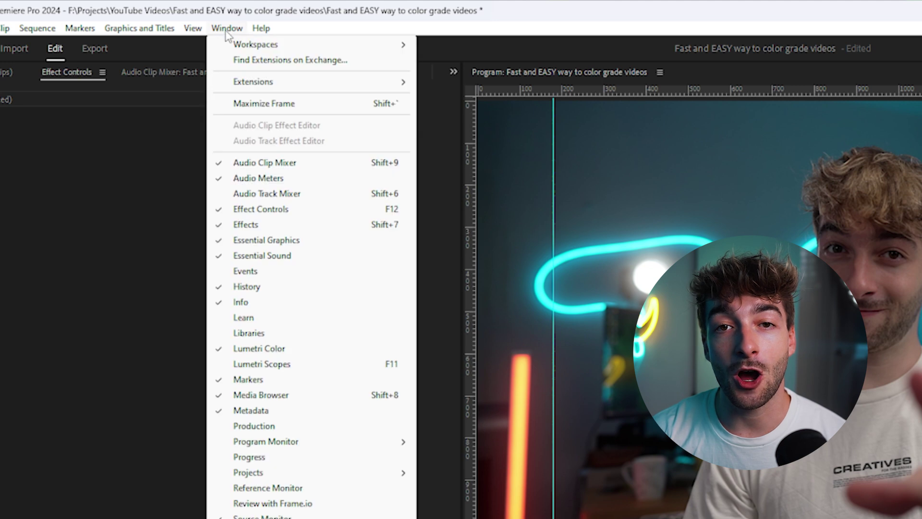
mouse_move(265, 82)
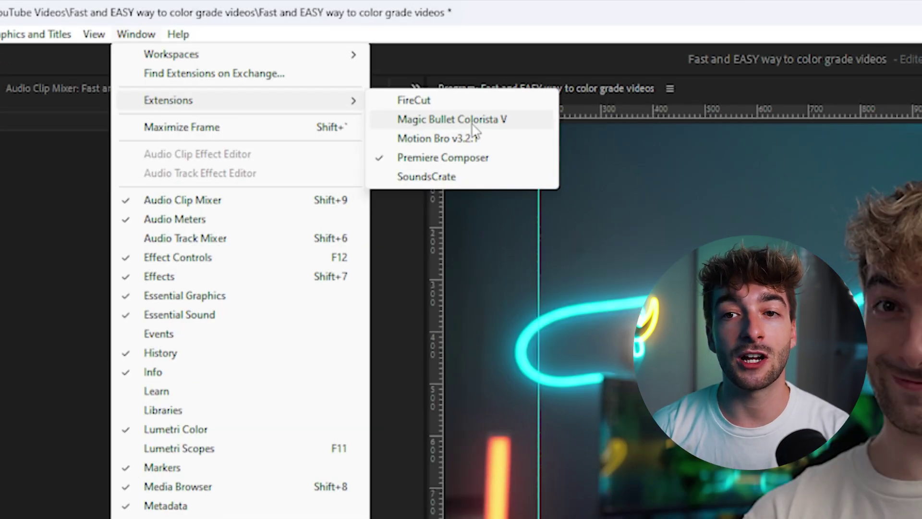
left_click(473, 121)
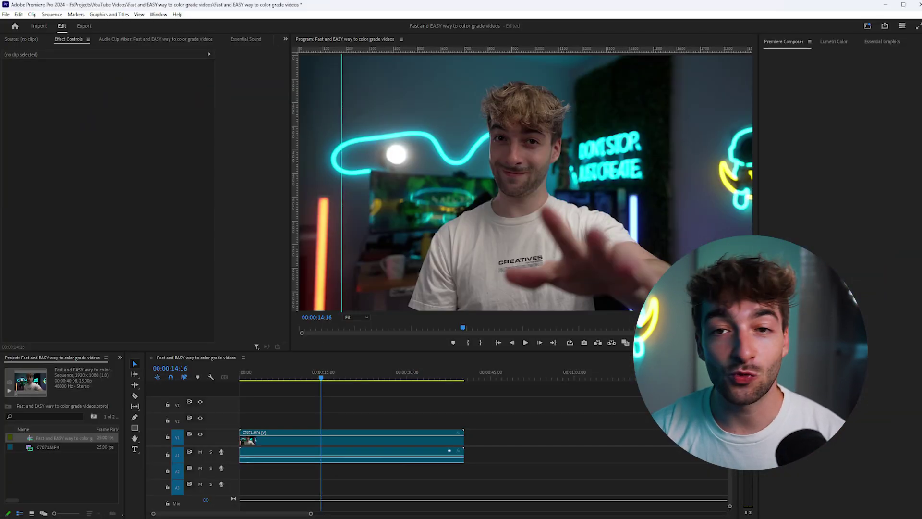
- Enlarge and reposition the Colorista panel, then select the talking-head clip on V1
left_click_drag(299, 325, 715, 488)
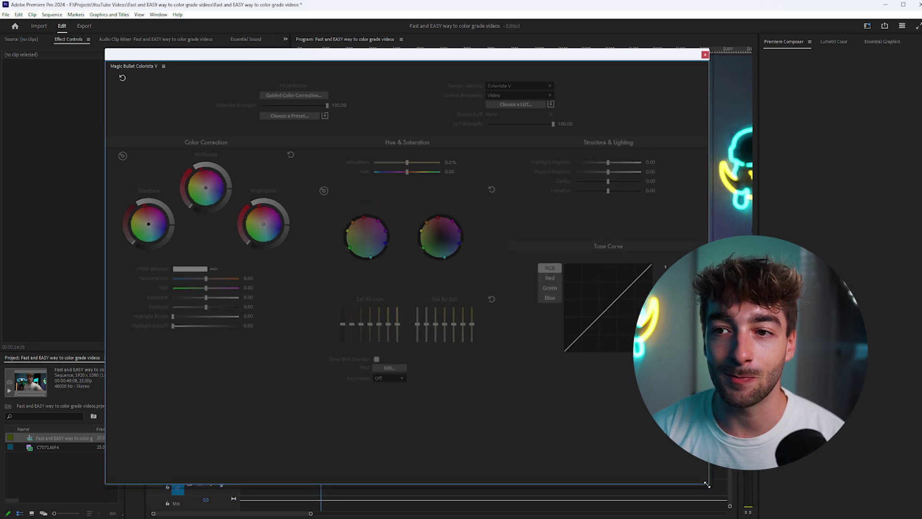
left_click_drag(134, 66, 286, 66)
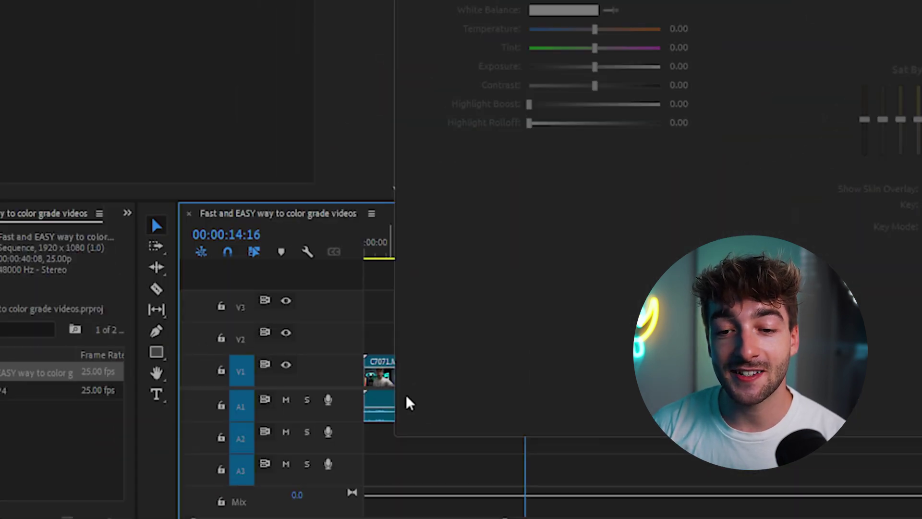
left_click(380, 375)
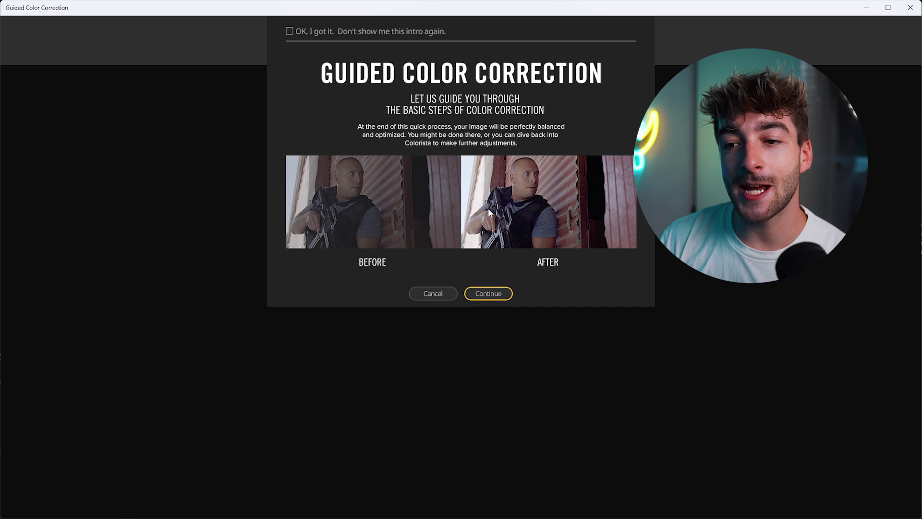
- Begin the guided correction and set the footage's colour space to video
left_click(488, 293)
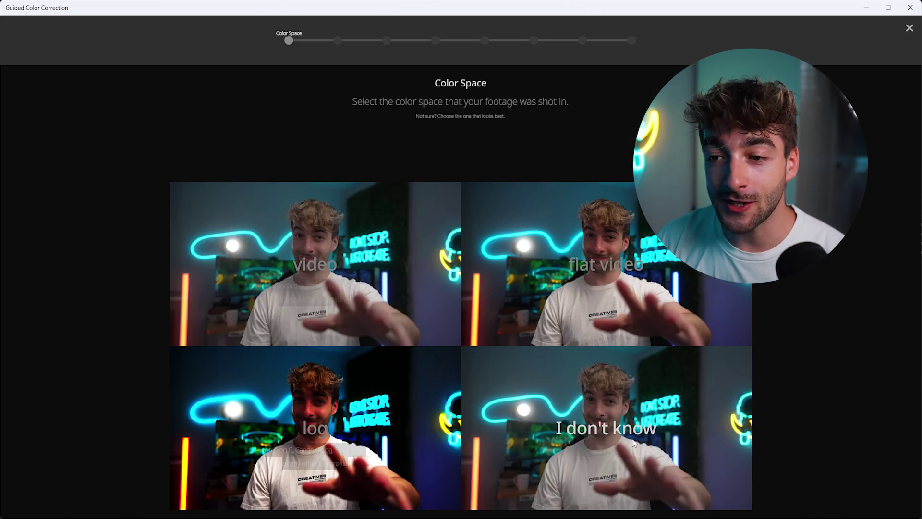
left_click(316, 270)
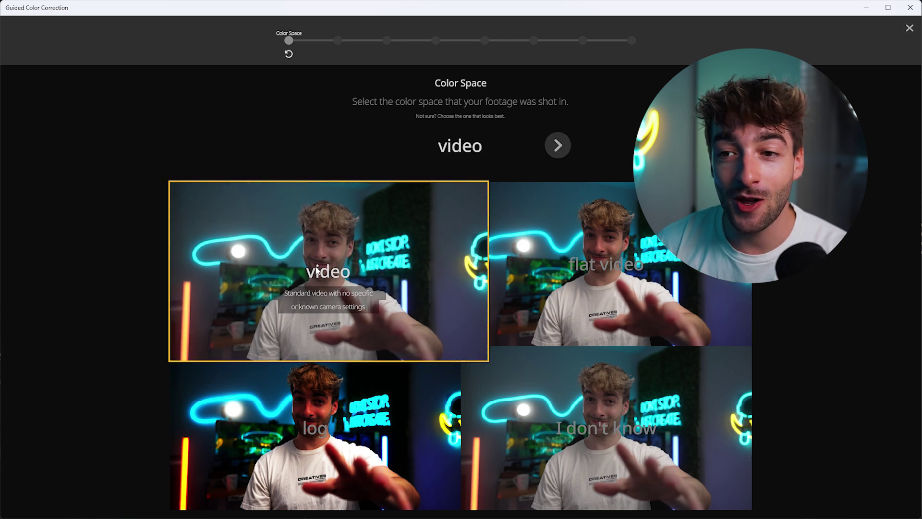
left_click(564, 144)
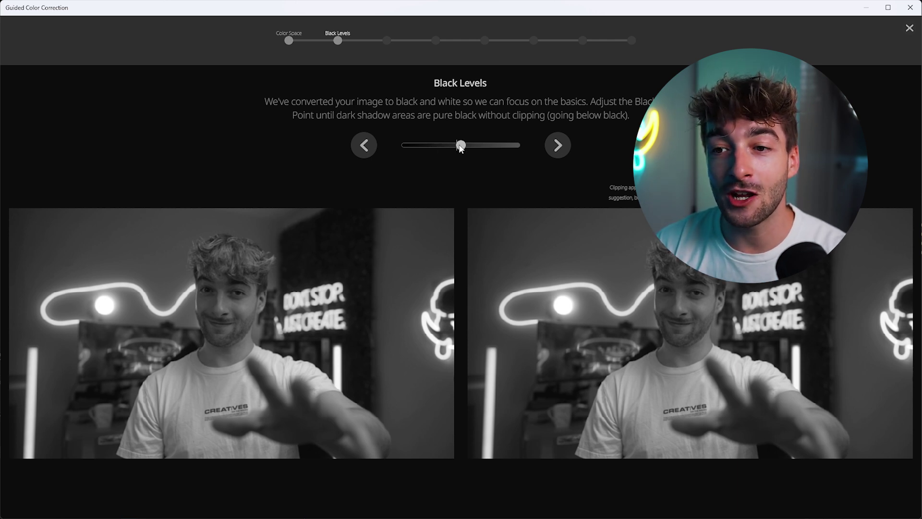
- Lower the Black Point slightly until shadows just clip, then move on to White Levels
left_click_drag(469, 147, 455, 148)
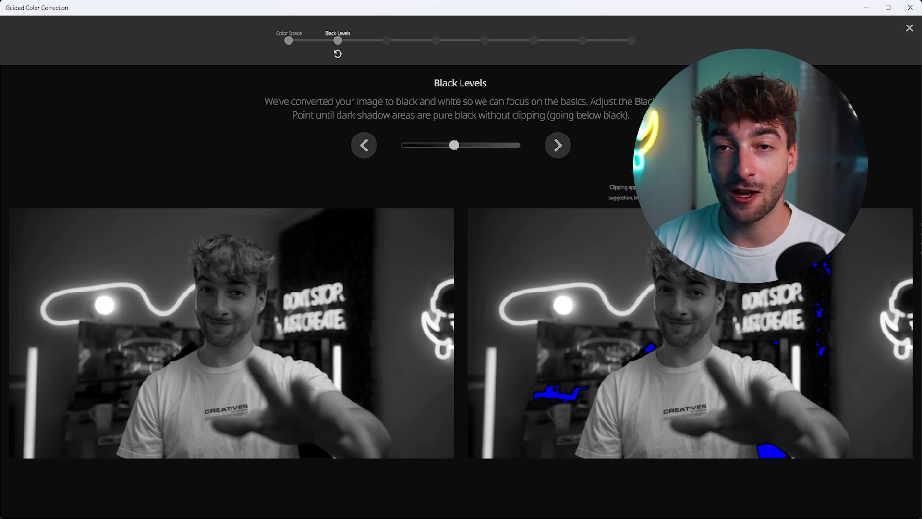
left_click_drag(458, 149, 456, 149)
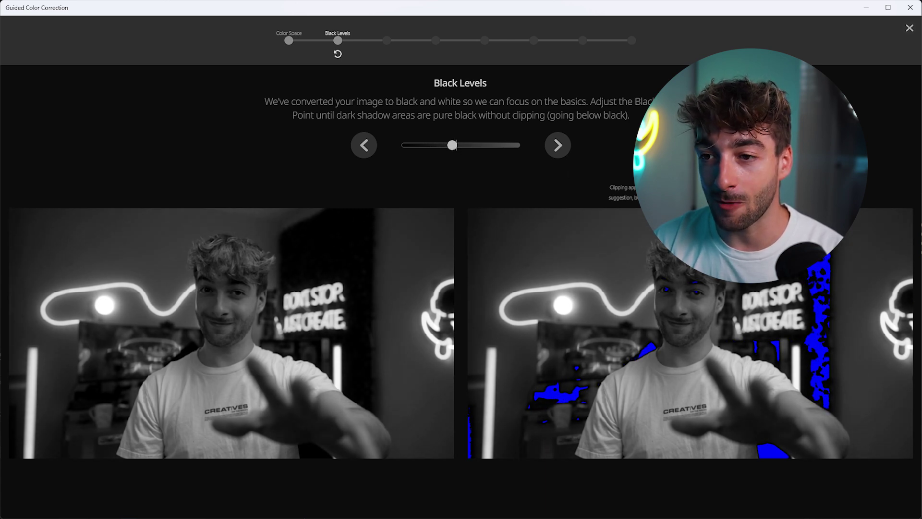
left_click(557, 145)
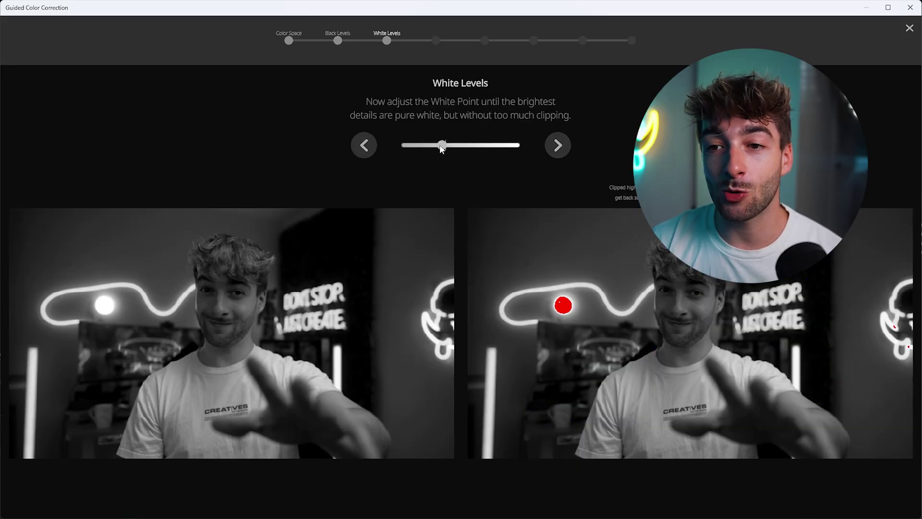
- Set the White Point so the neon highlights clip only slightly
left_click_drag(444, 145, 438, 146)
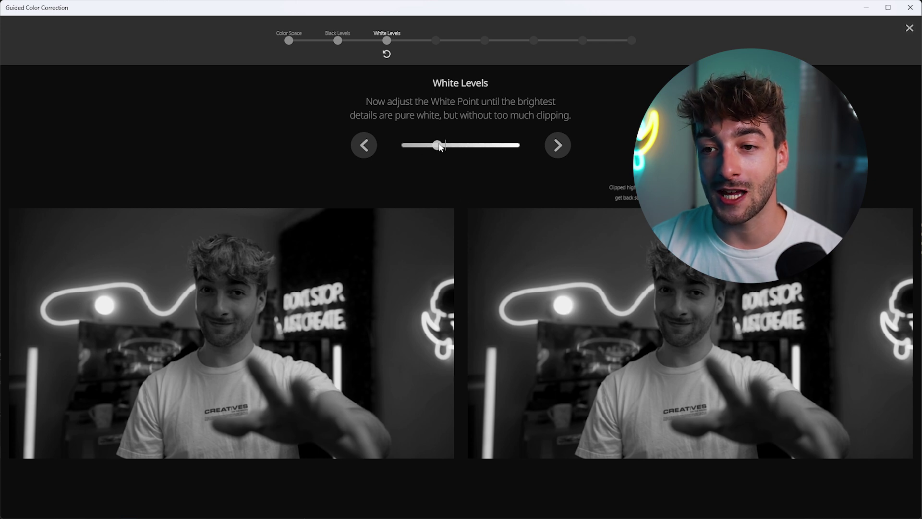
left_click_drag(441, 146, 458, 149)
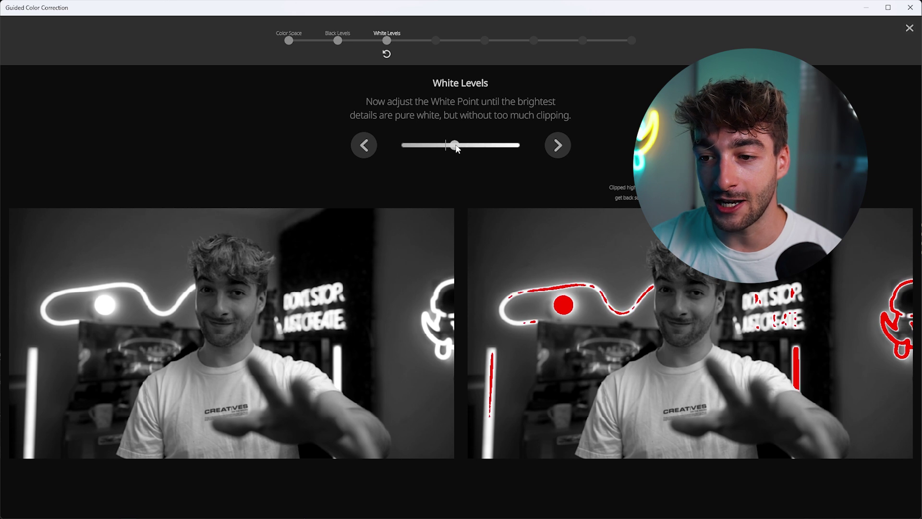
left_click(550, 152)
- Brighten the midtones and increase contrast to spread out the histogram
left_click_drag(453, 148, 472, 149)
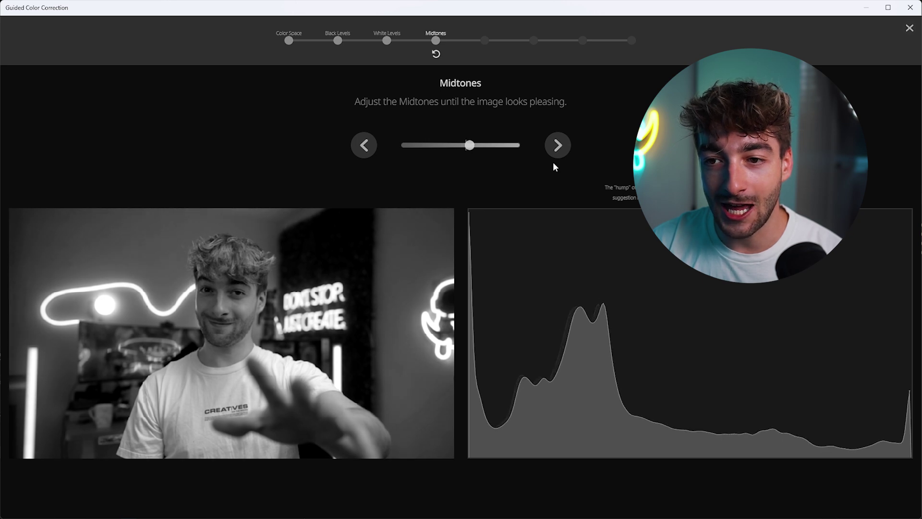
left_click(557, 150)
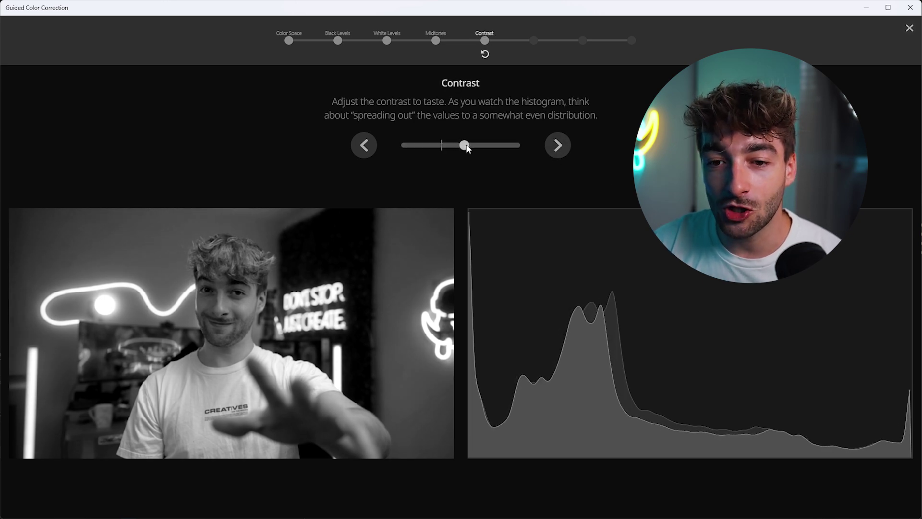
mouse_move(468, 148)
left_mouse_down()
mouse_move(494, 148)
mouse_move(485, 147)
left_mouse_up()
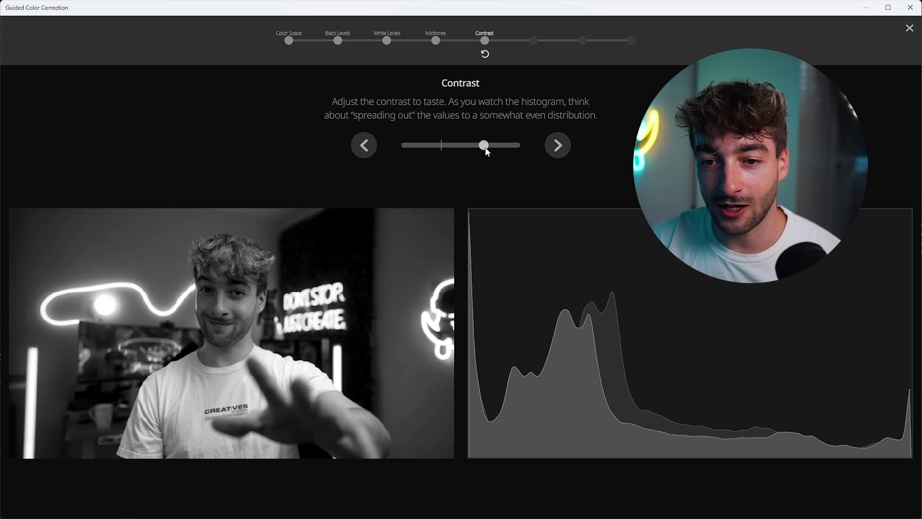
- Raise Saturation to bring colour back into the black-and-white image
left_click(558, 146)
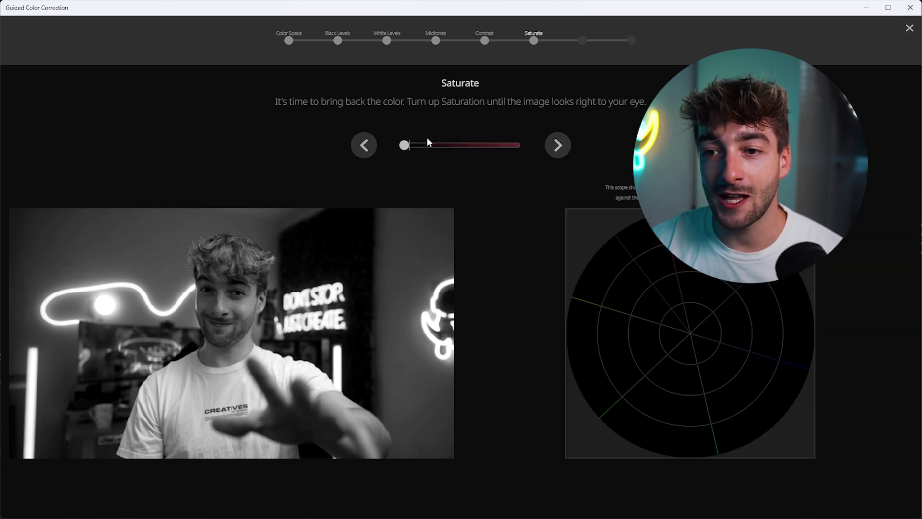
left_click_drag(405, 147, 490, 147)
left_click(559, 147)
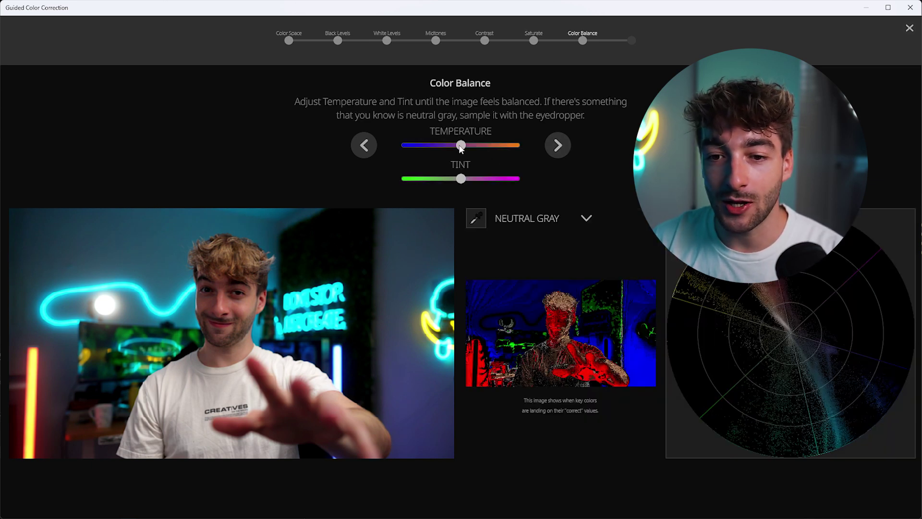
- Balance Temperature and Tint to 5.58, then finish the guided correction
mouse_move(460, 147)
left_mouse_down()
mouse_move(444, 147)
mouse_move(463, 148)
left_mouse_up()
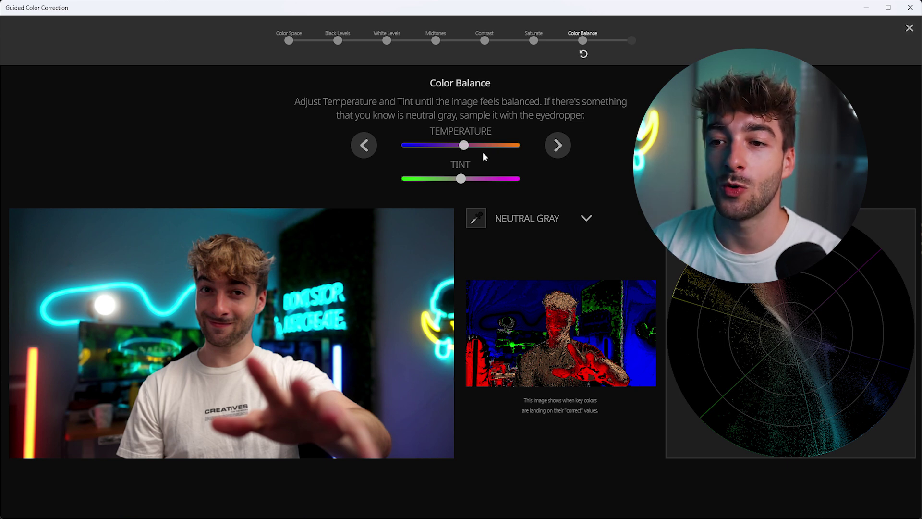
left_click_drag(458, 180, 462, 181)
left_click(557, 145)
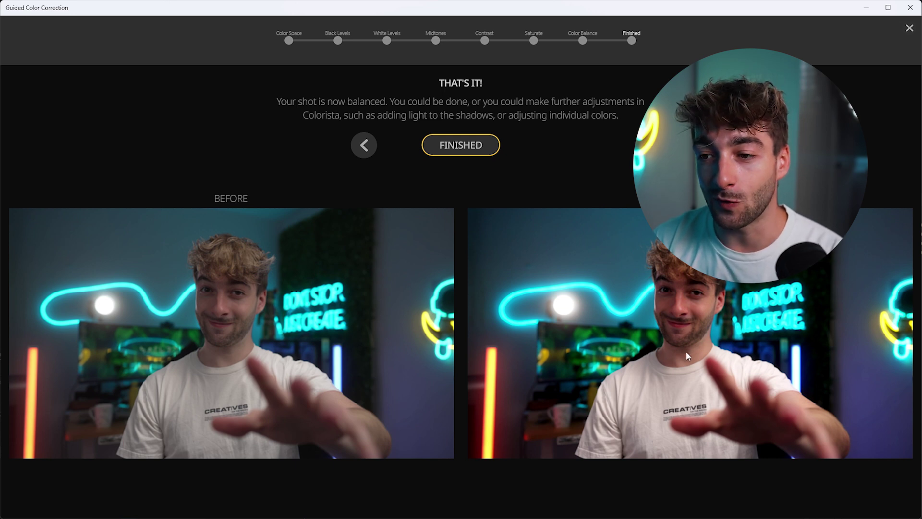
left_click(454, 145)
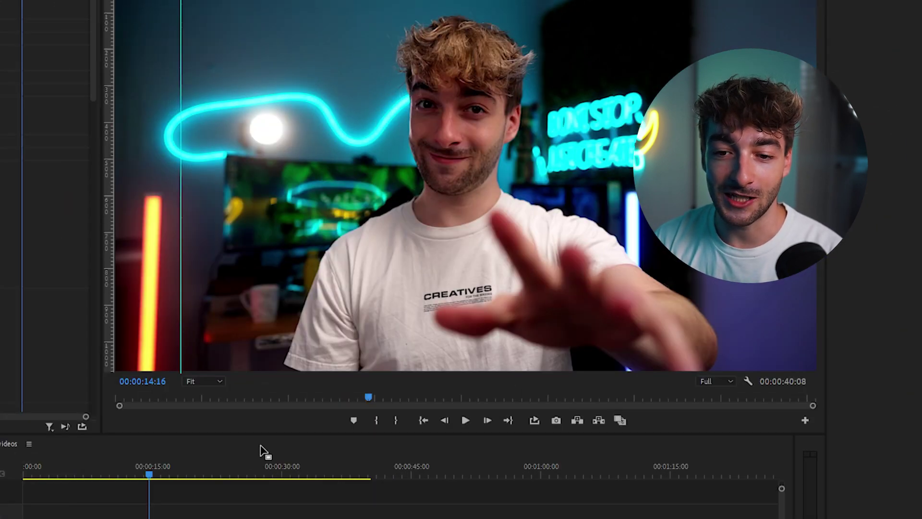
left_click(173, 490)
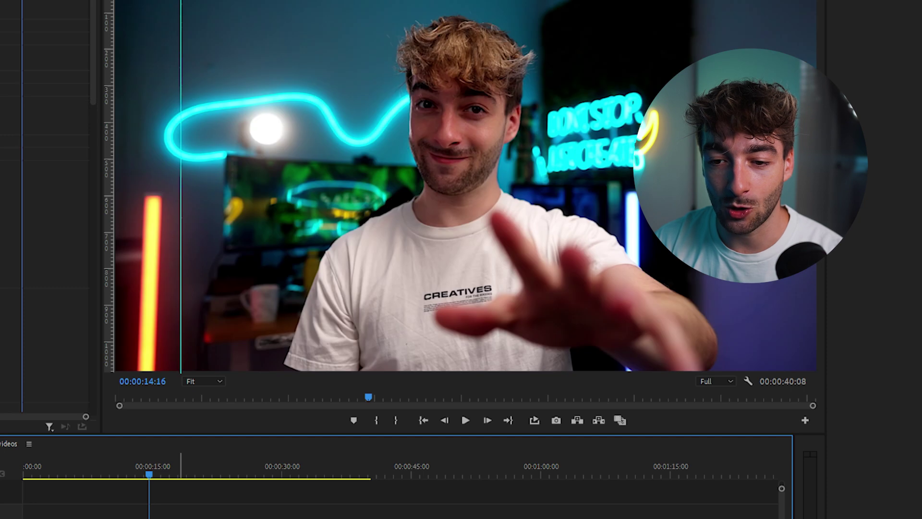
right_click(181, 509)
key("Escape")
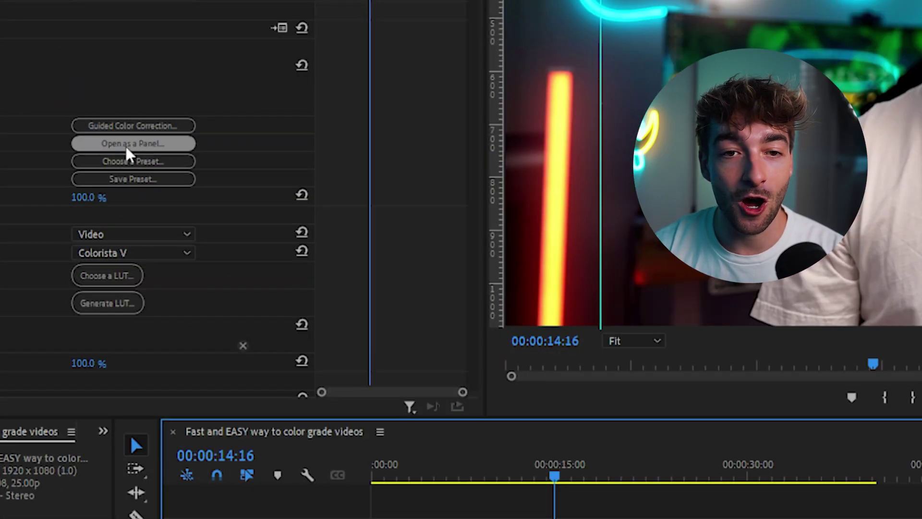
- Show Colorista's controls in a separate panel and increase the clip's clarity
left_click(127, 145)
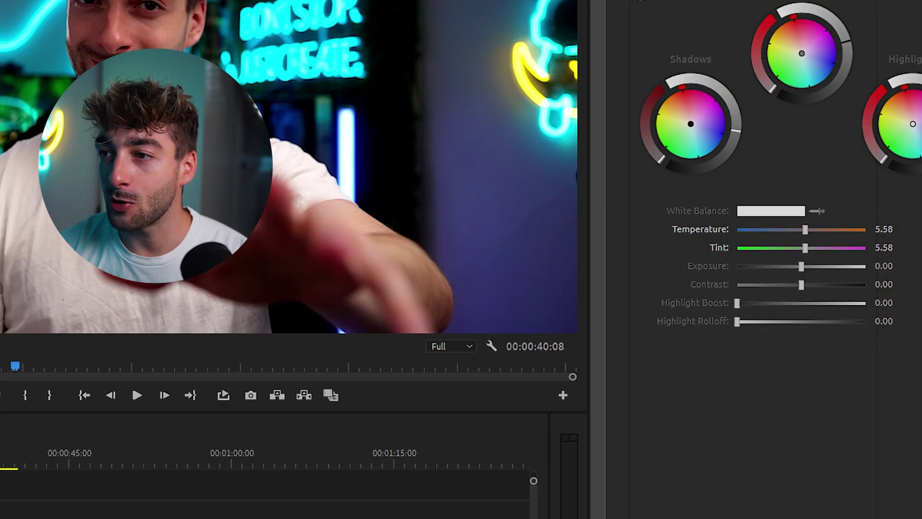
scroll(720, 113, "up", 3)
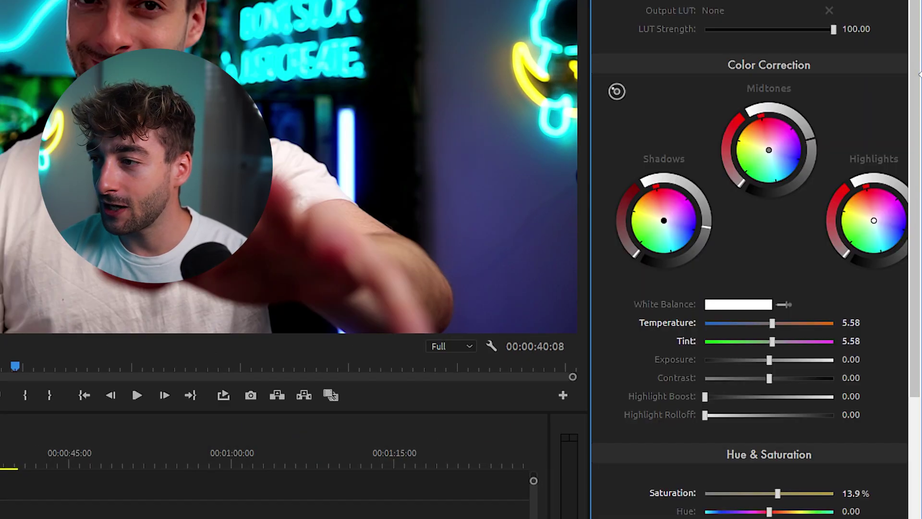
left_click_drag(919, 74, 911, 302)
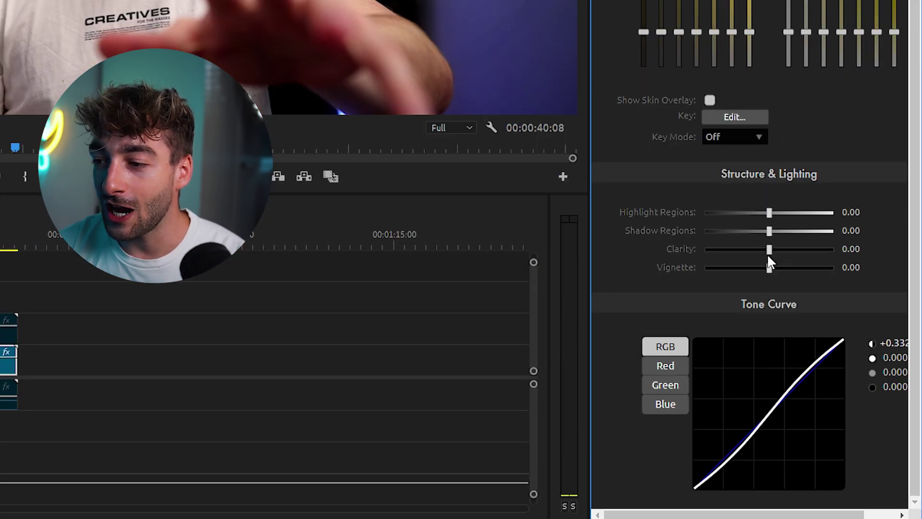
left_click_drag(769, 255, 786, 267)
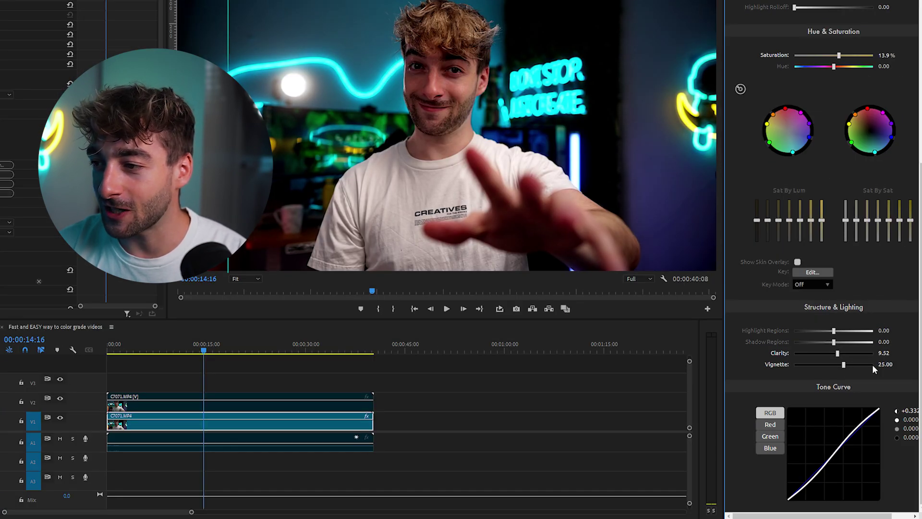
- Set Highlight Boost to 16.07 and Highlight Rolloff to 10.71
scroll(920, 222, "up", 4)
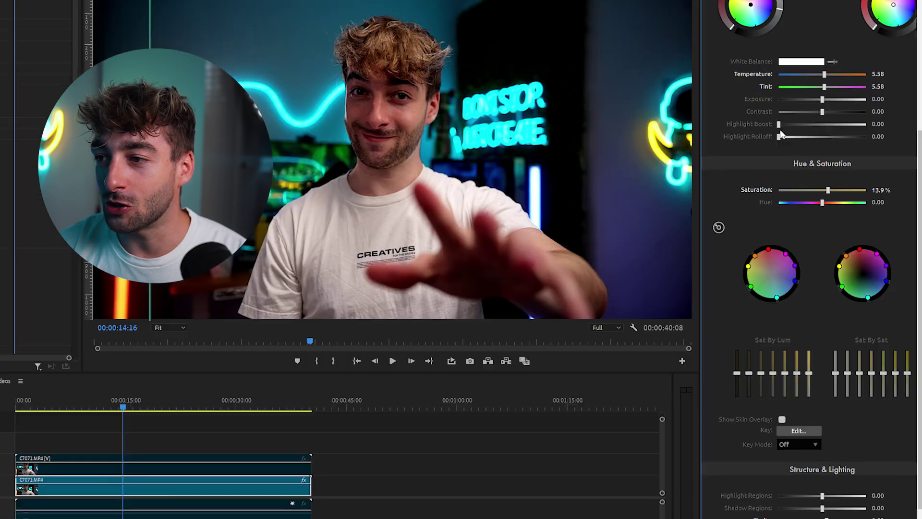
left_click_drag(795, 95, 797, 94)
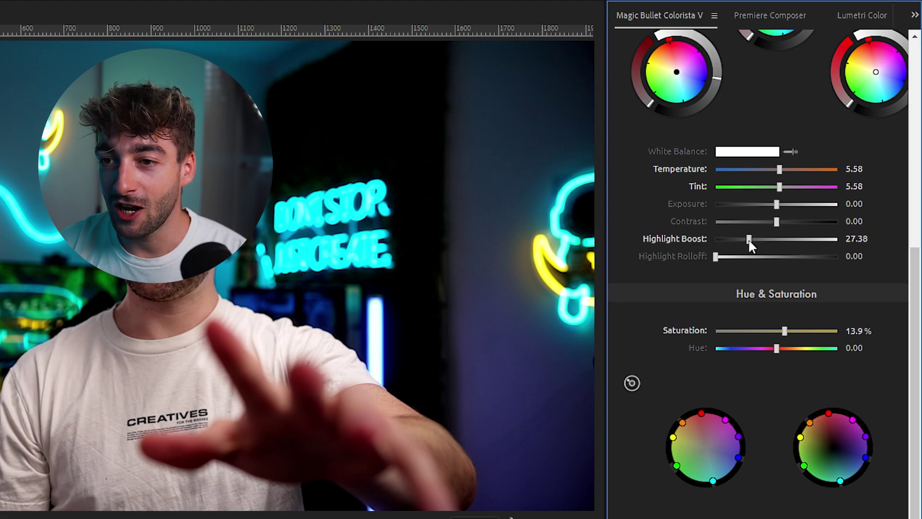
mouse_move(721, 258)
left_mouse_down()
mouse_move(742, 257)
mouse_move(728, 259)
left_mouse_up()
scroll(769, 259, "down", 3)
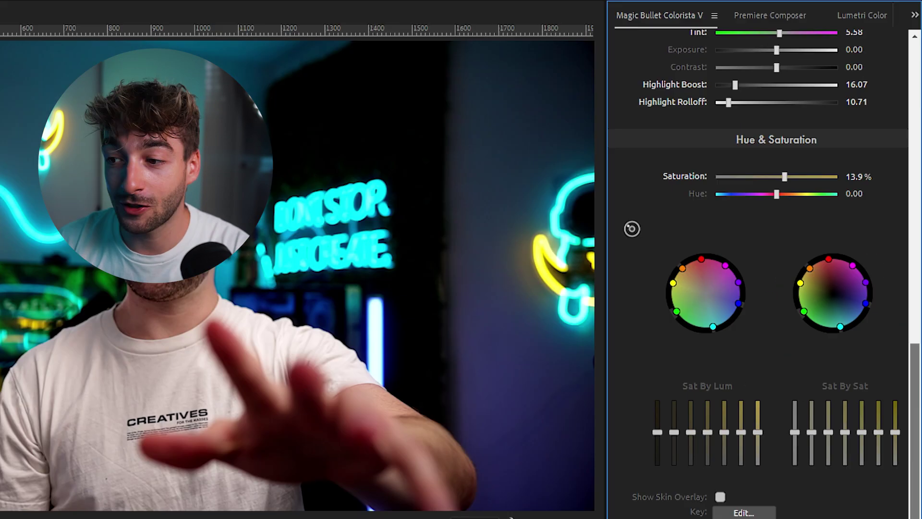
scroll(769, 259, "up", 8)
scroll(758, 269, "up", 2)
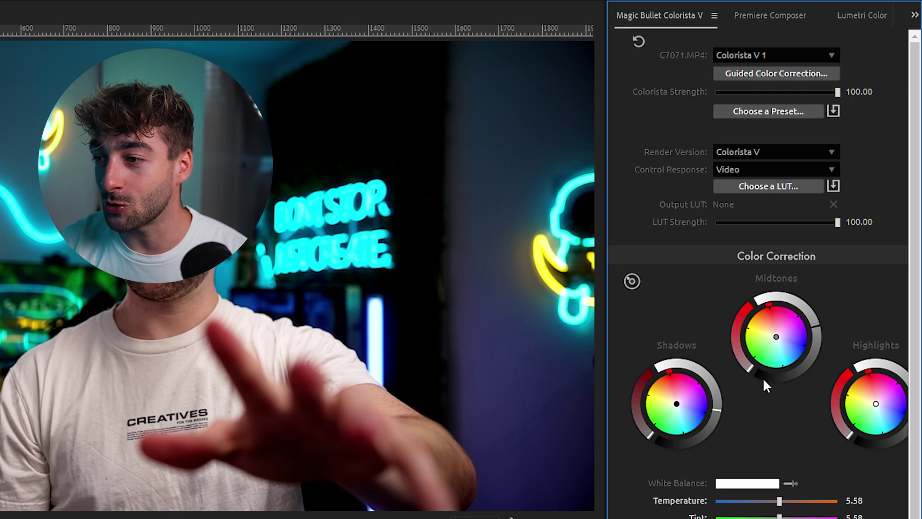
scroll(773, 418, "down", 10)
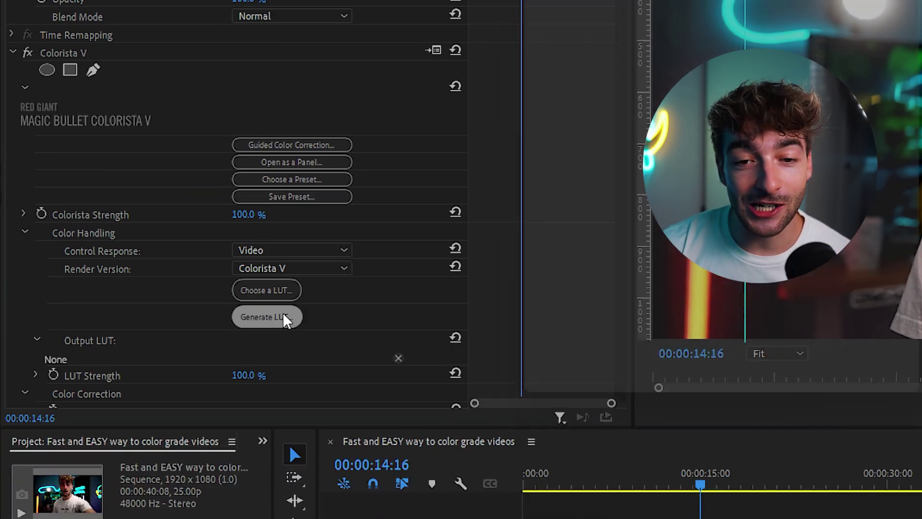
- Open the Generate a LUT dialog from Colorista's Effect Controls
left_click(284, 408)
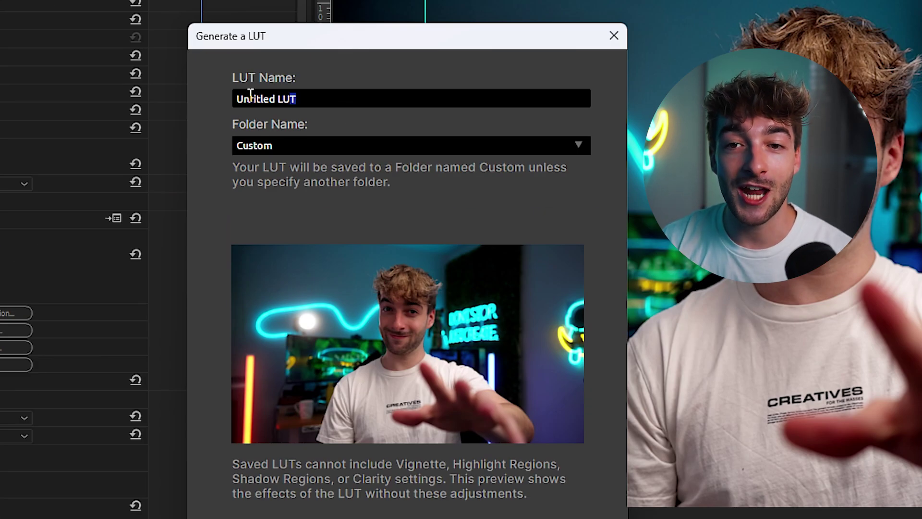